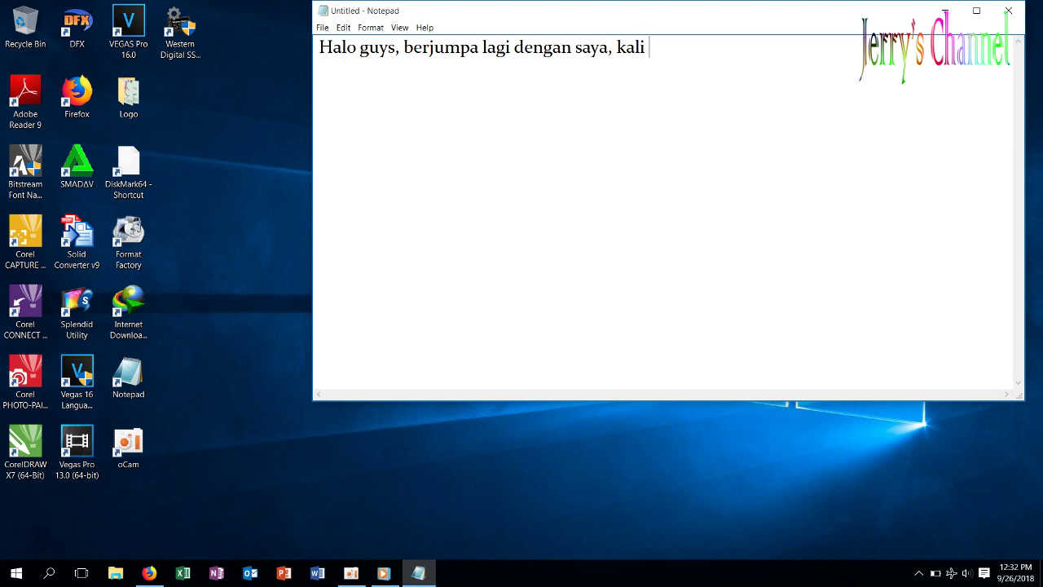
- Complete the opening sentence after "kali" with "ini saya akan menjelaskan bagaimana menonaktifkan windows update secara permanen"
type("saya akan")
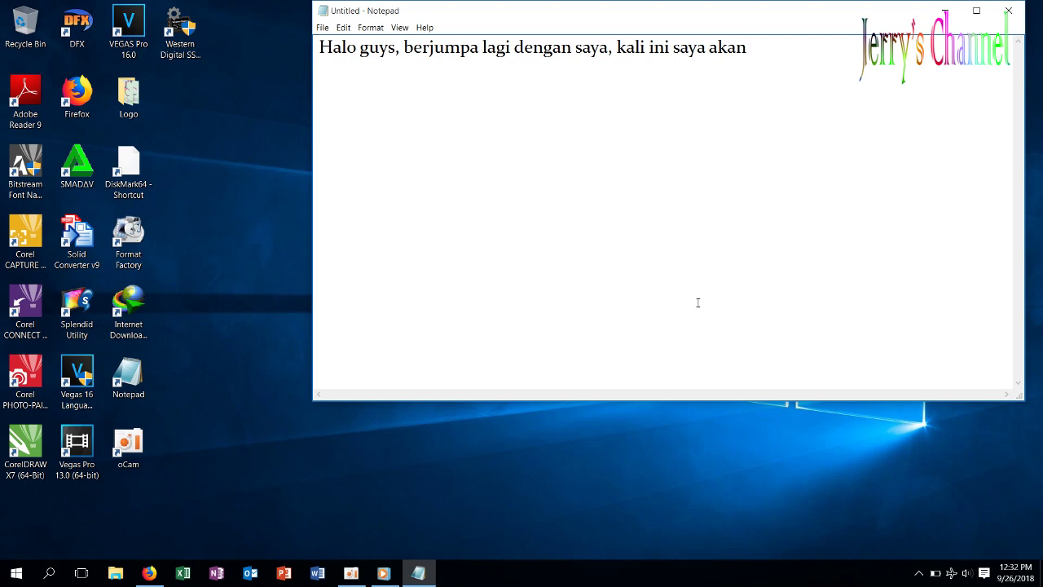
type(" menjelaskan ")
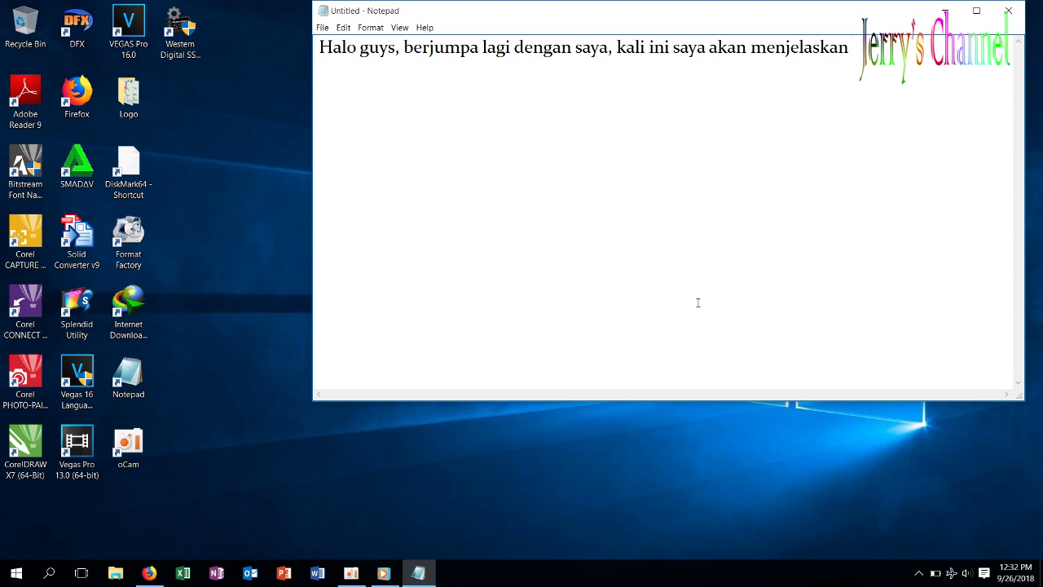
type("bagaimana m")
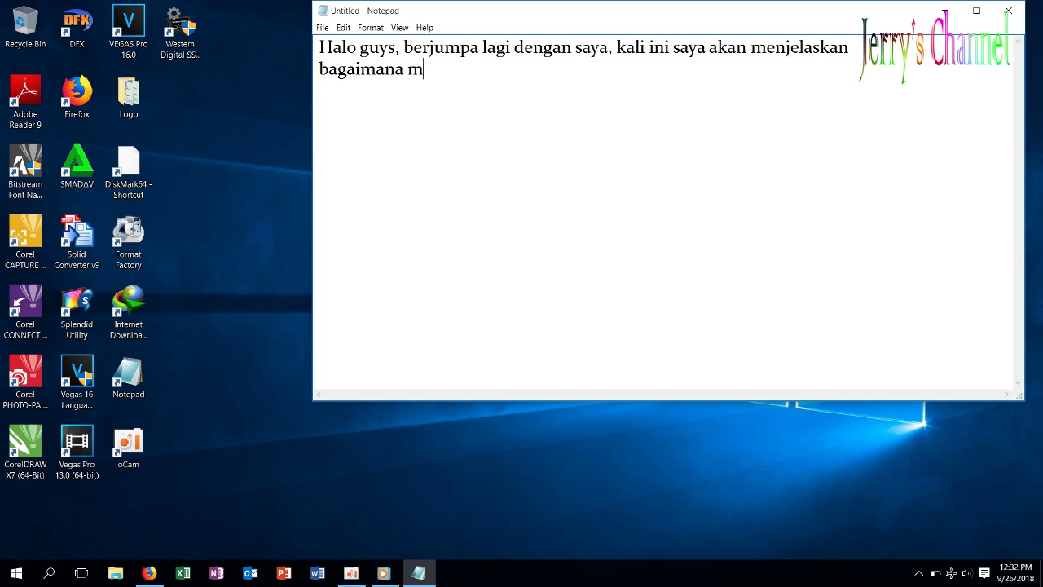
type("enonaktifkan")
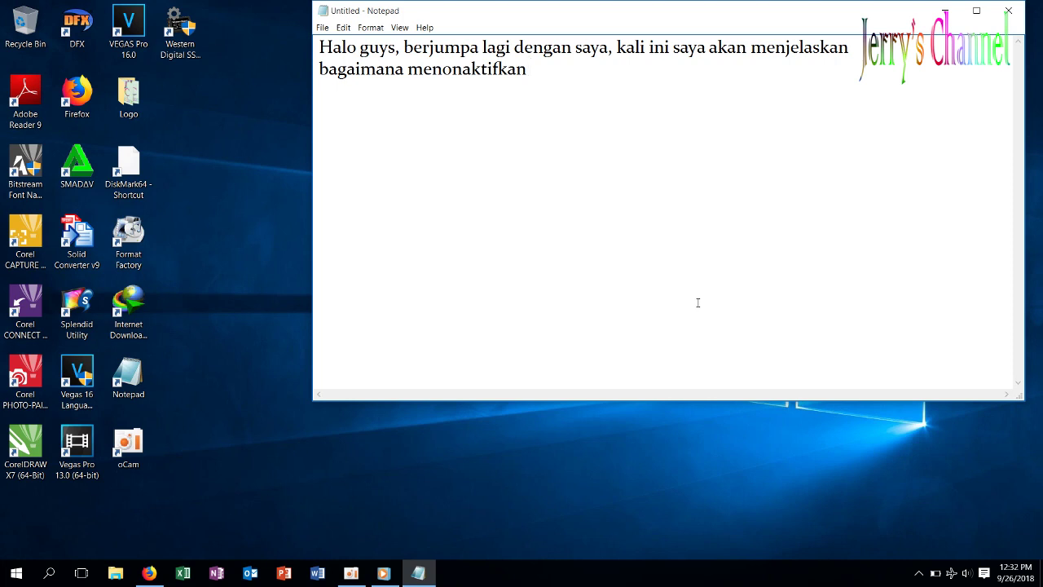
type(" windows update ")
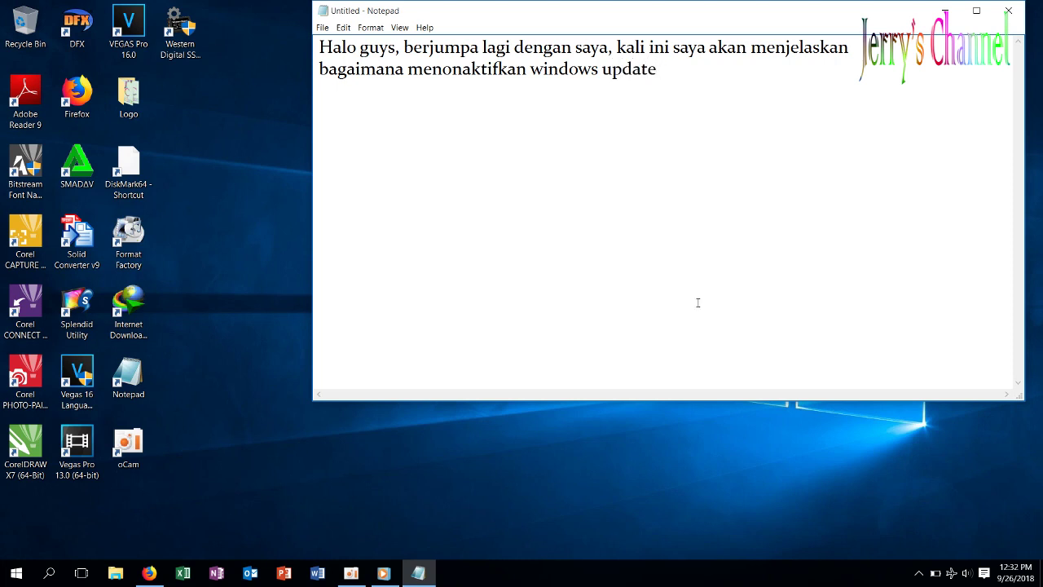
type("secara permanen")
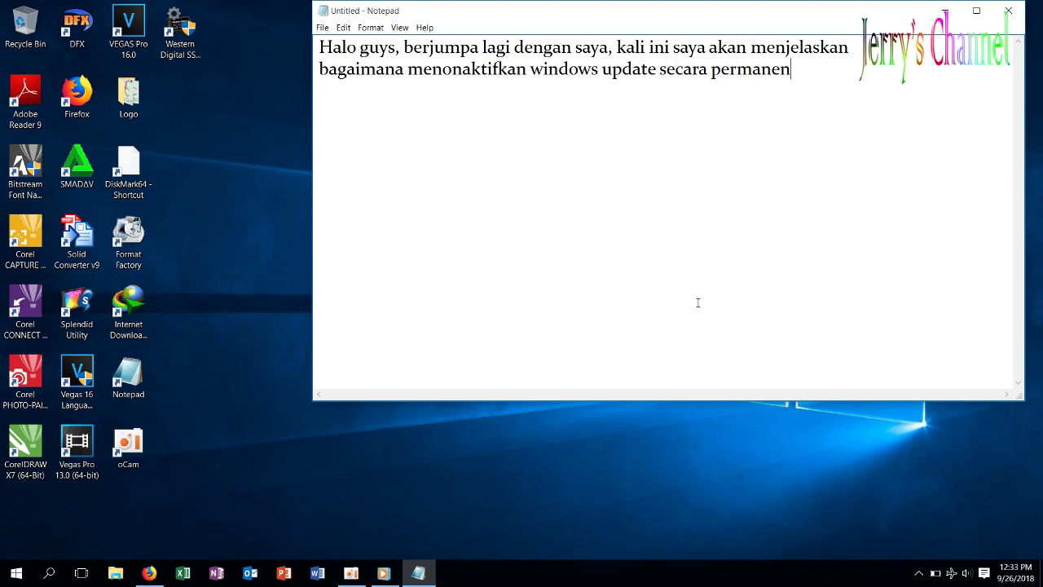
- Add the line "let's check it out" and, after a blank line, the first instruction "1. buka service"
key("Return")
type("let's check it ")
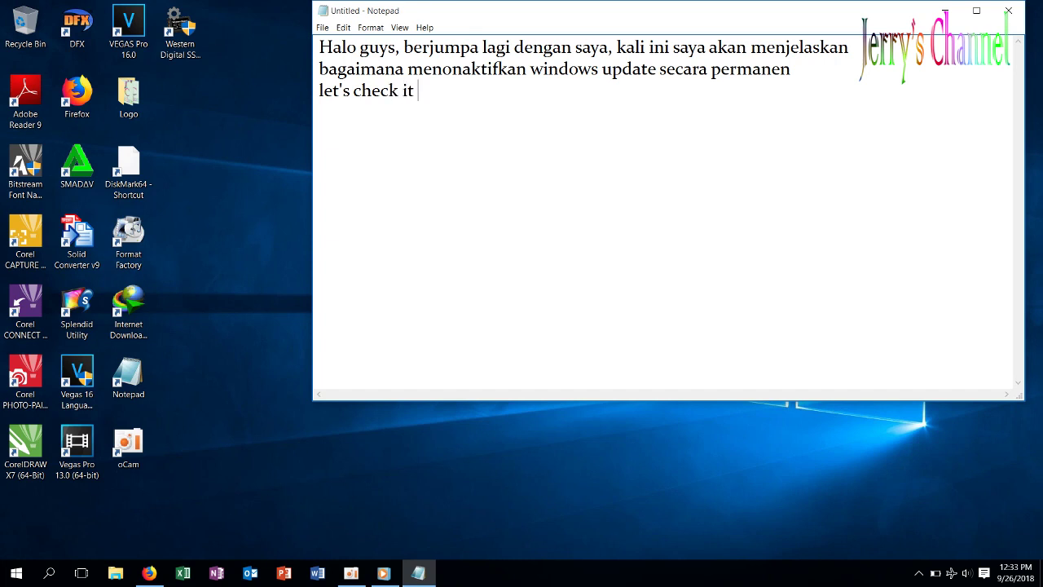
type("out  ")
type("1. buka")
type(" serv")
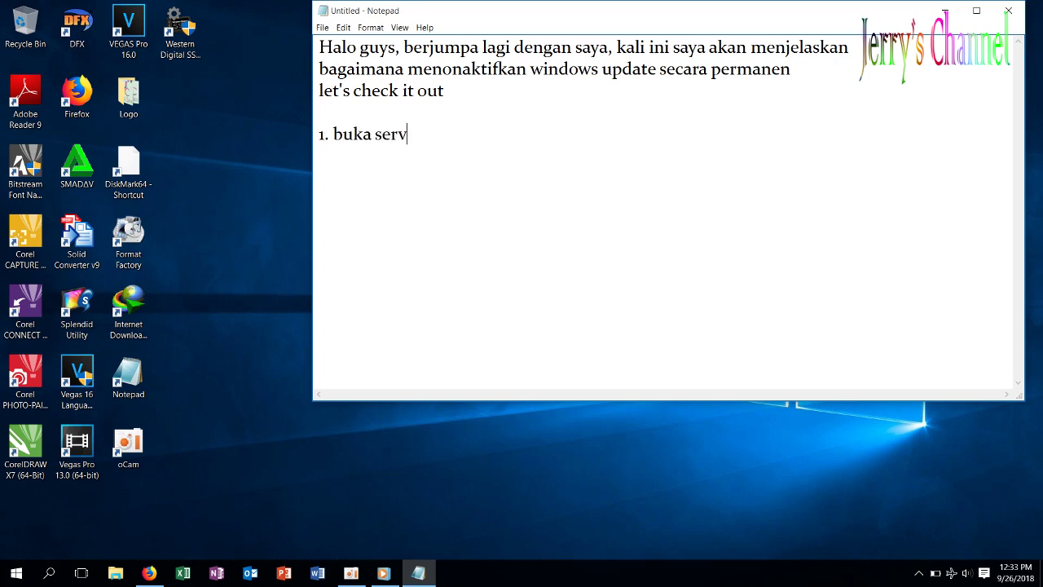
type("ice")
- Search Windows for "service" and open the Services desktop app
left_click(49, 575)
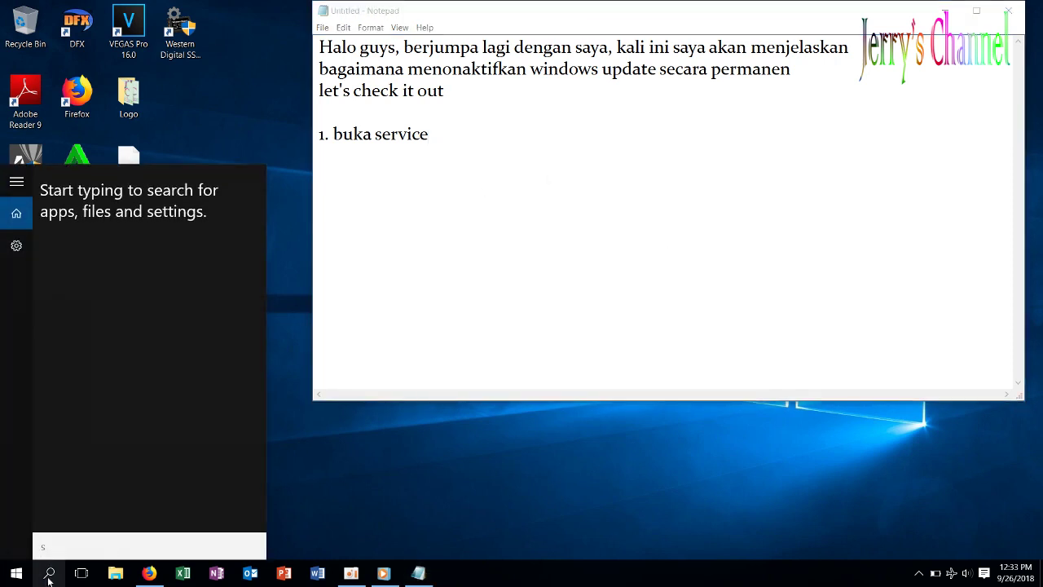
type("service")
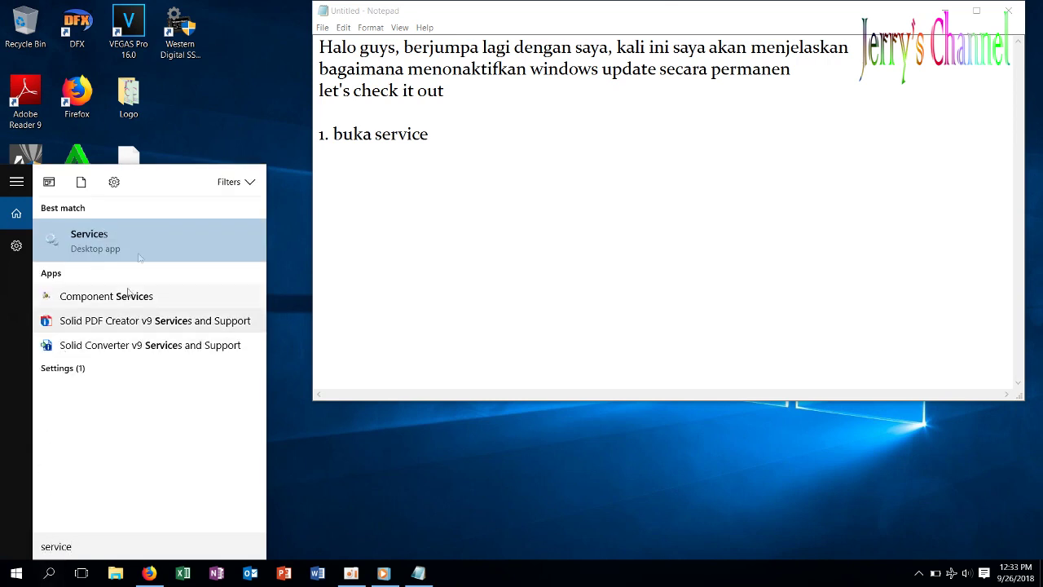
left_click(130, 242)
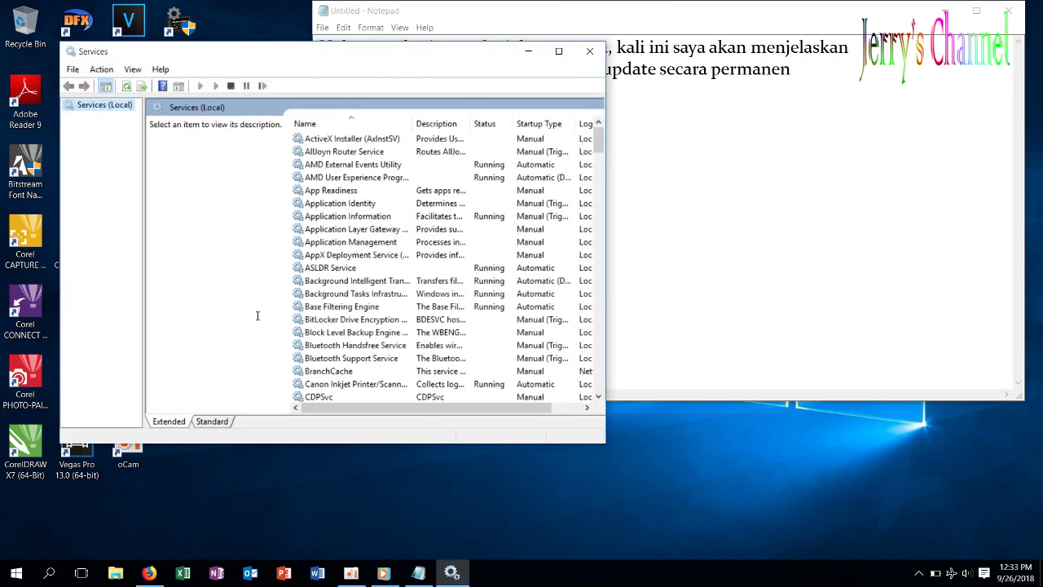
- Switch back to Notepad and add the second instruction "2. cari windows update" on a new line
left_click(752, 210)
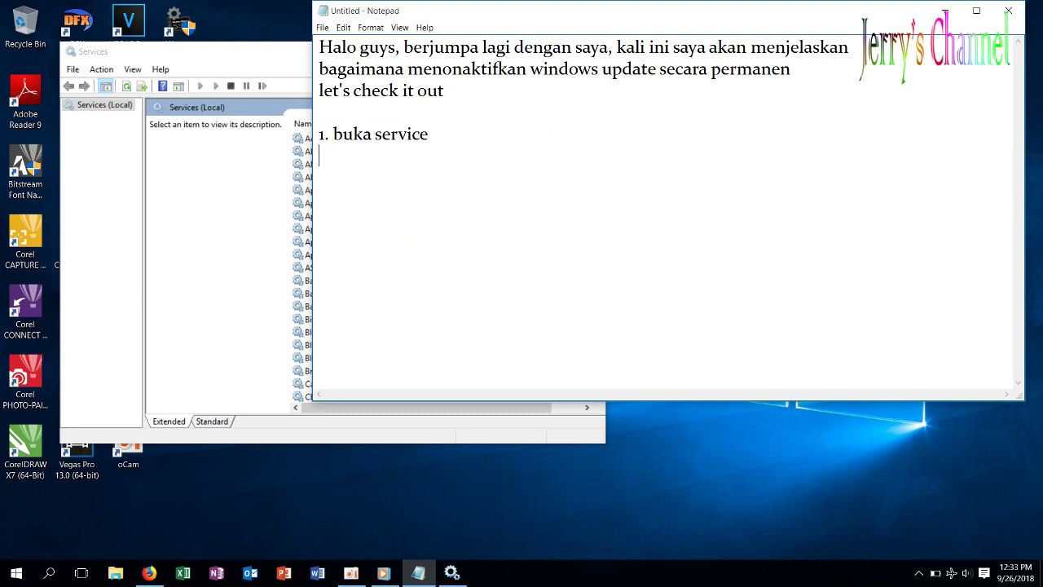
key("Return")
type("2. cari windows")
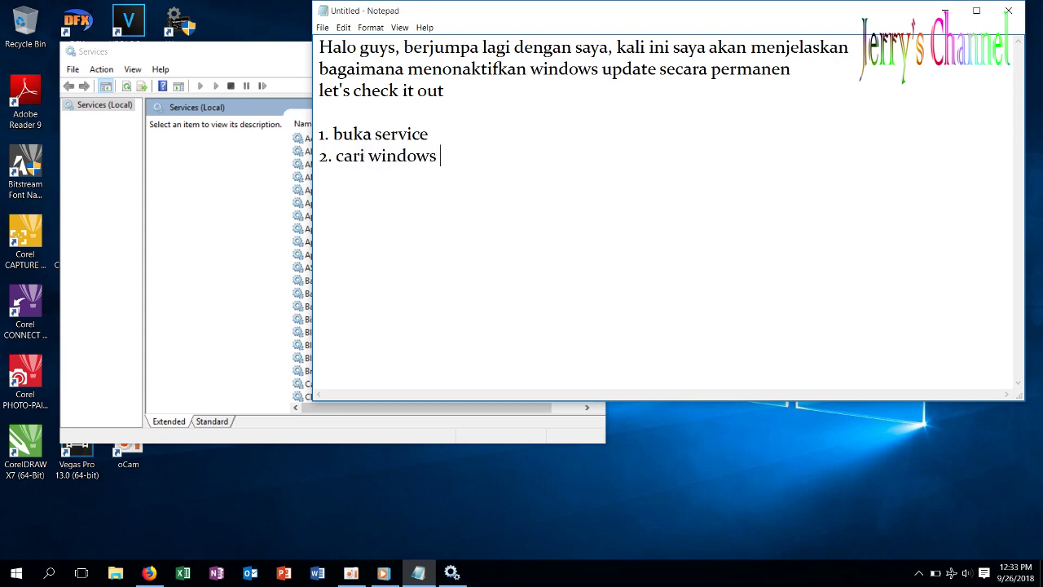
type(" update")
- Switch to Services and locate the Windows Update entry in the list of local services
left_click(226, 250)
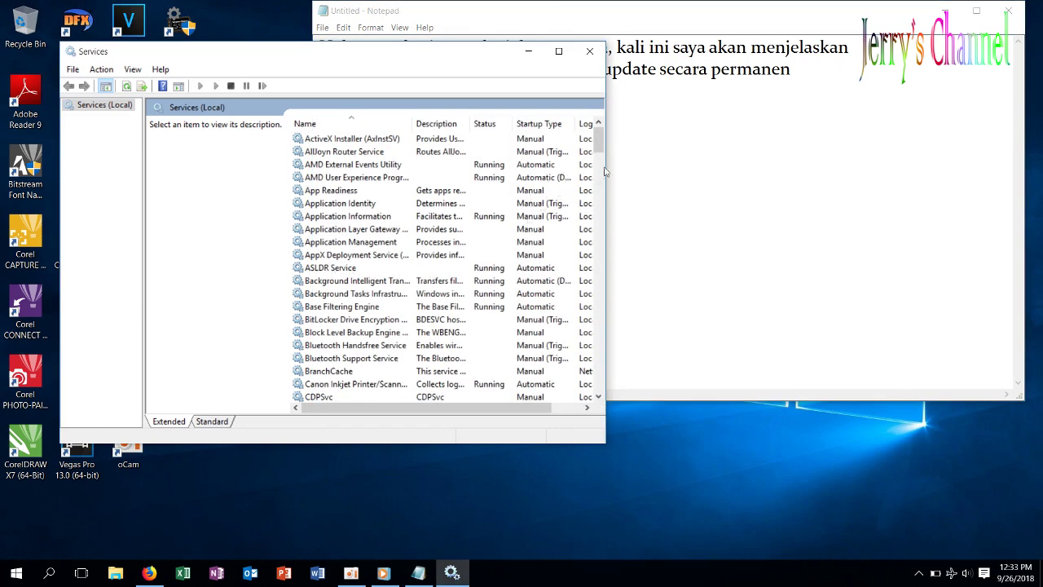
left_click_drag(601, 141, 595, 356)
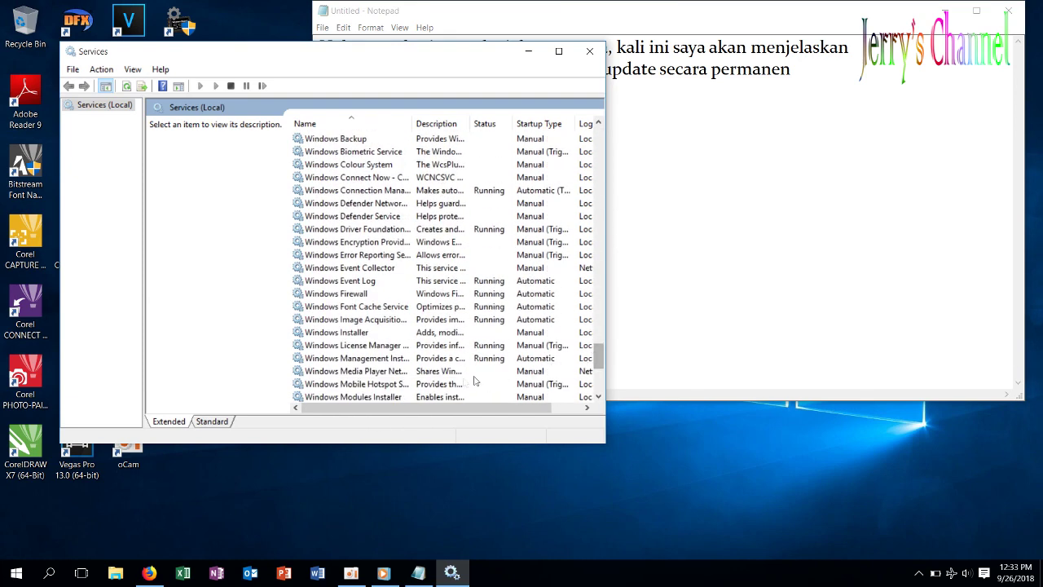
scroll(408, 359, "down", 1)
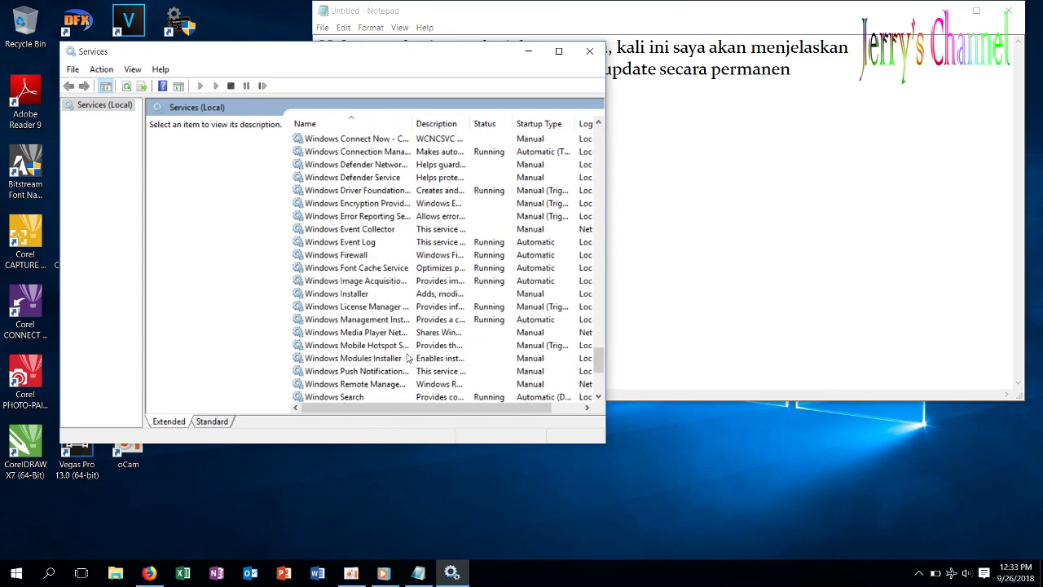
scroll(408, 359, "down", 2)
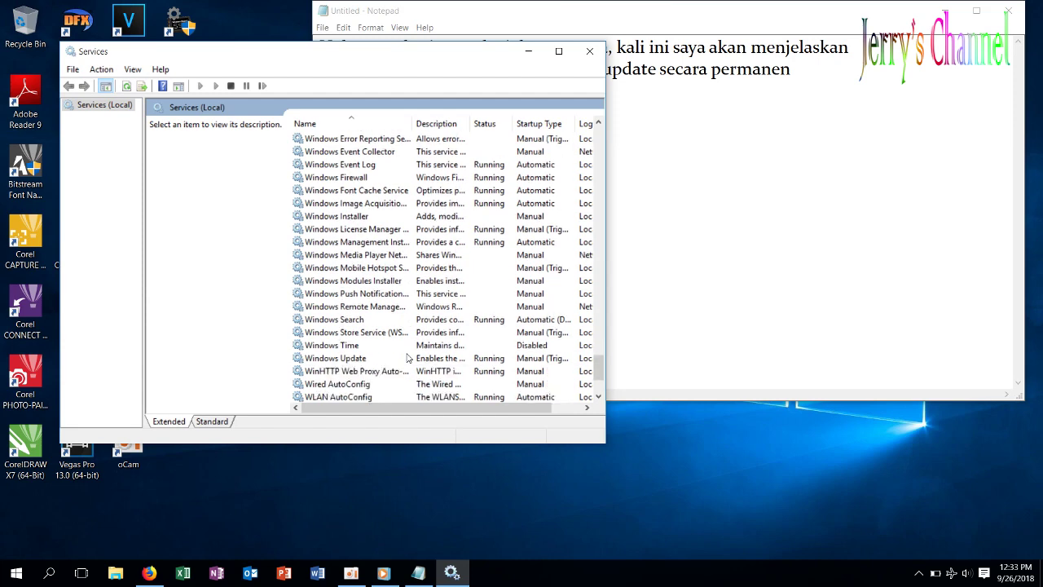
scroll(409, 358, "down", 1)
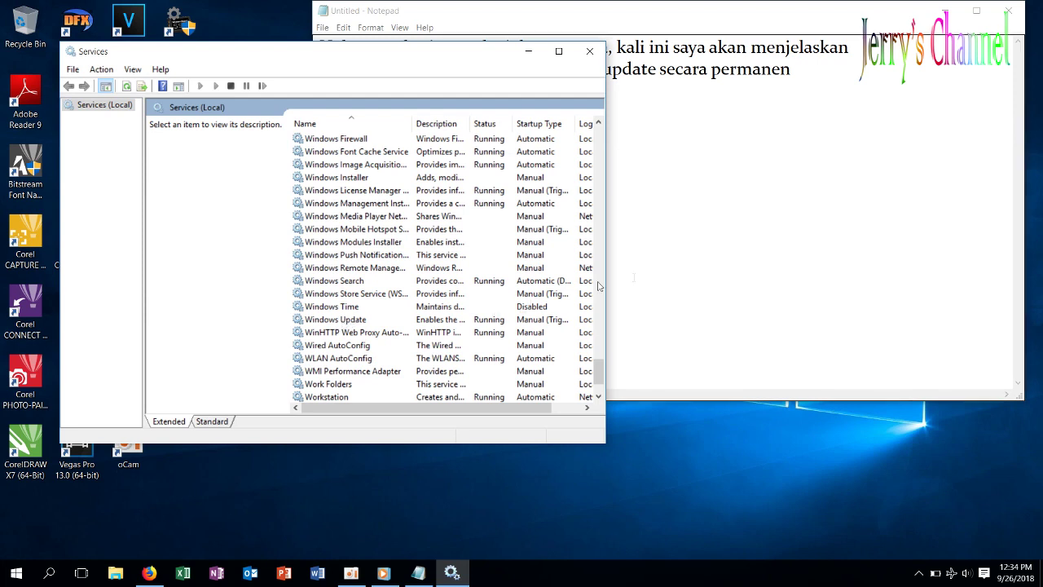
- Switch to Notepad and extend the second instruction with ", klik kanan properties"
left_click(670, 272)
type(", ")
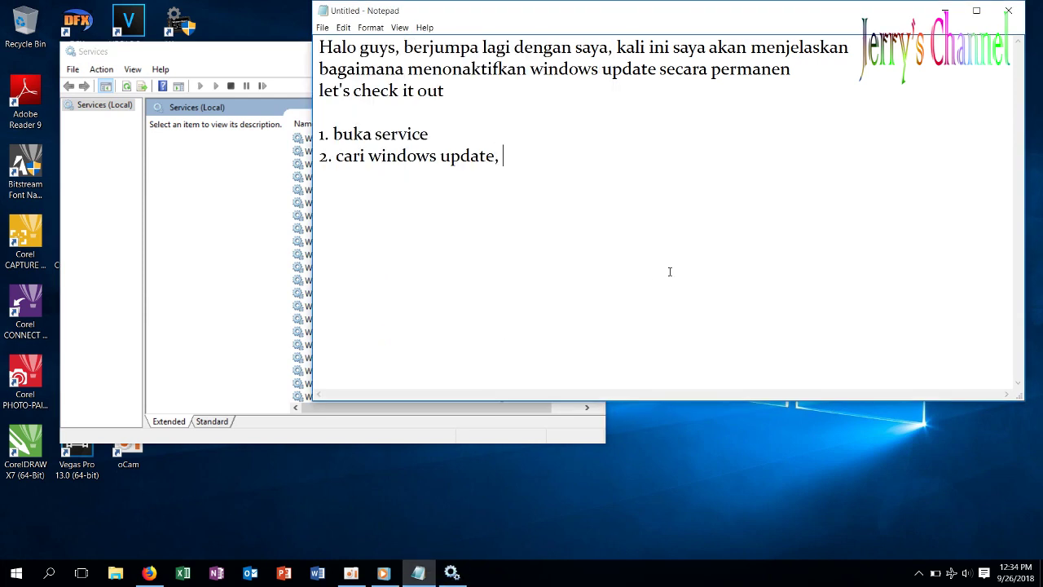
type("klik kanan pro")
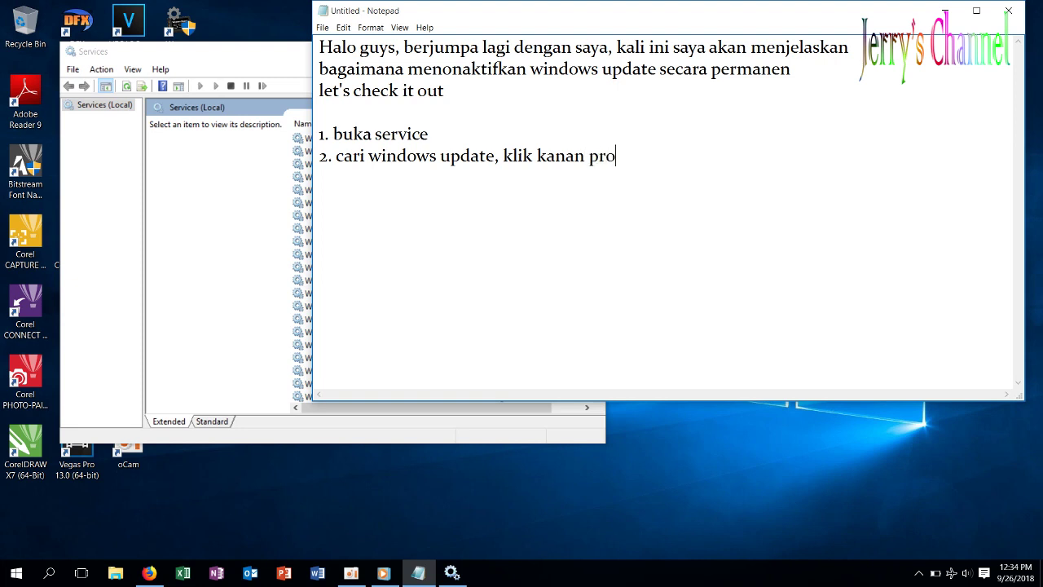
type("perties")
- Switch to Services and open the properties of the Windows Update service
left_click(278, 297)
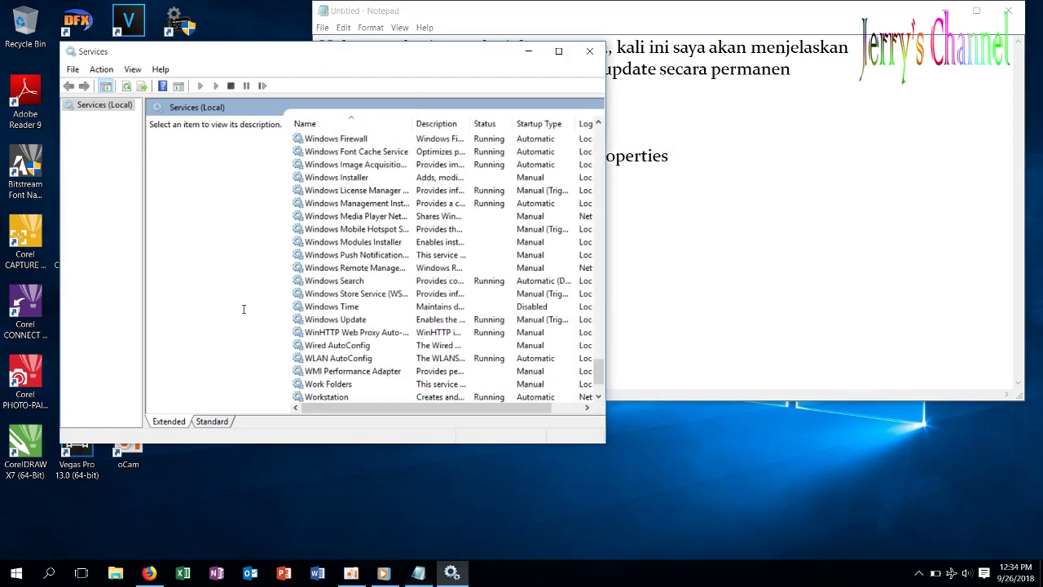
right_click(353, 322)
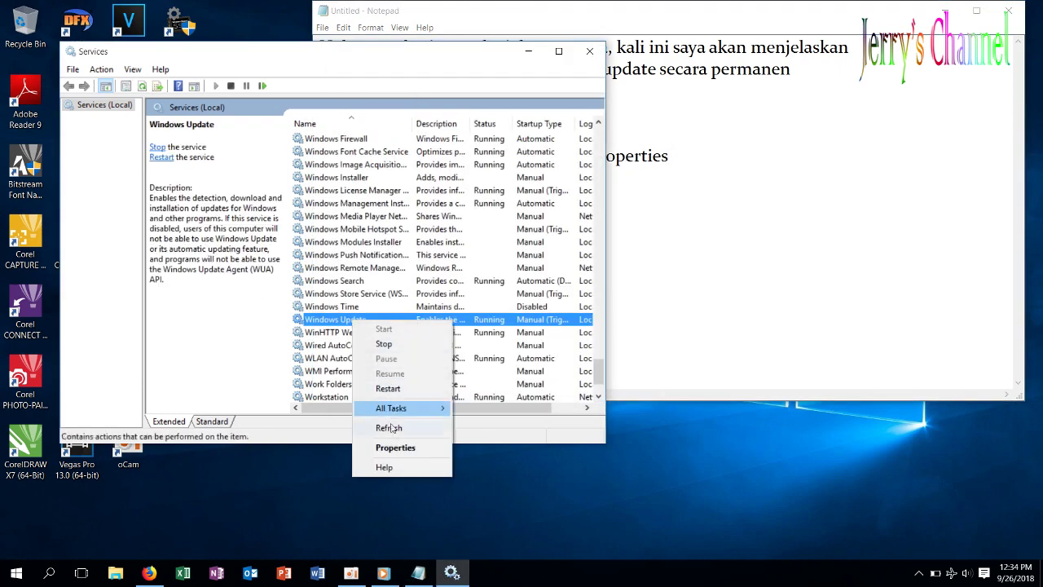
left_click(398, 450)
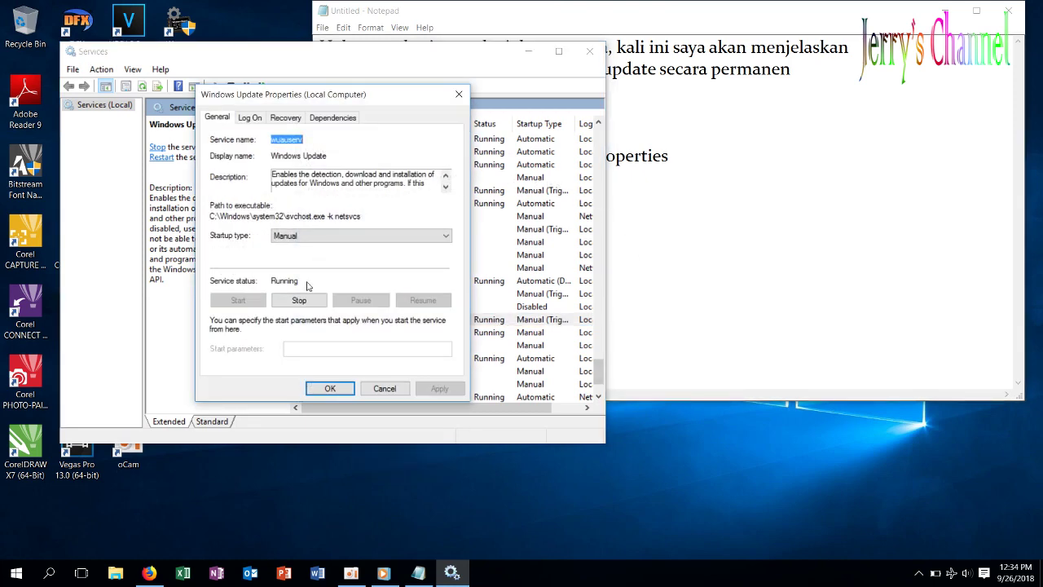
- Switch to Notepad and add the third instruction "3. klik stop jika windows updatenya masih running" on a new line
left_click(719, 167)
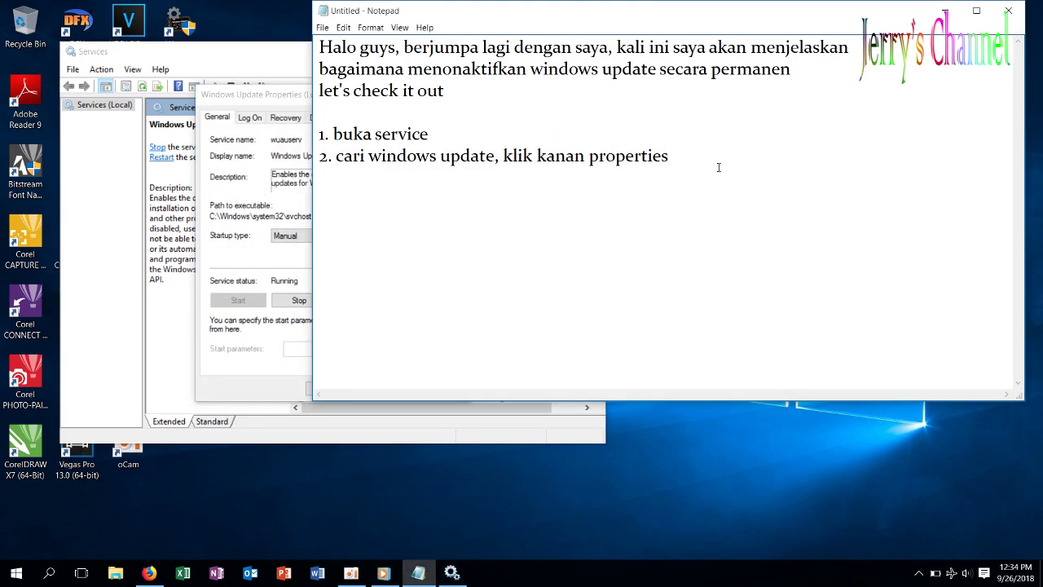
type("3. klo")
key("BackSpace")
key("BackSpace")
type("lik stop ")
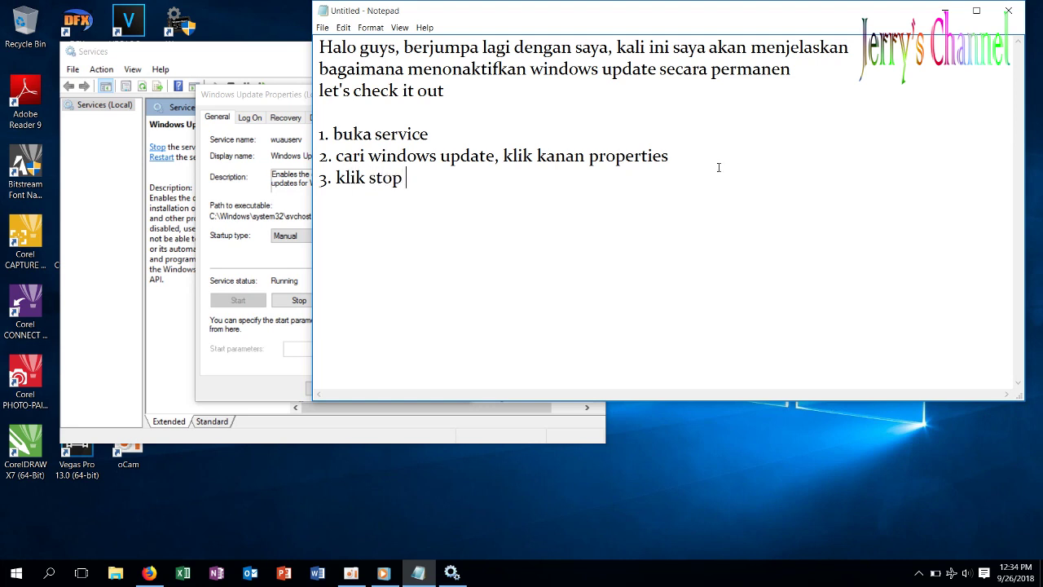
type("jika windows ")
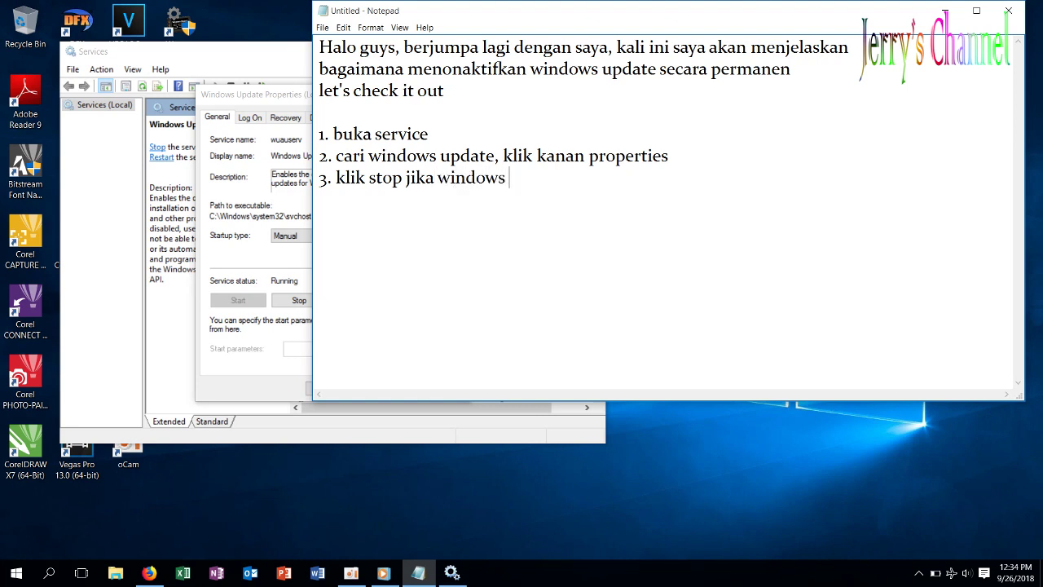
type("updatenya mas")
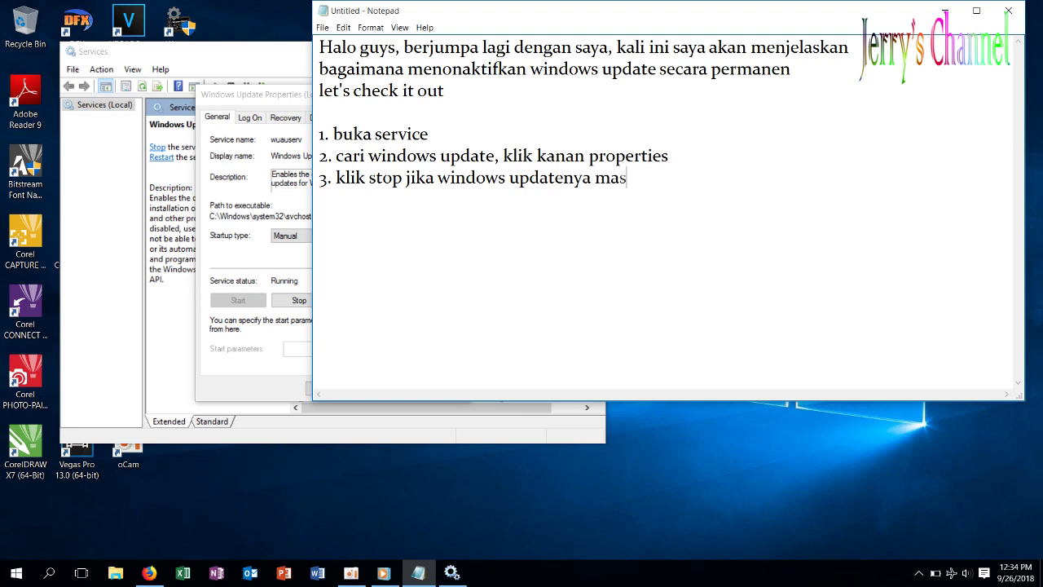
type("ih running")
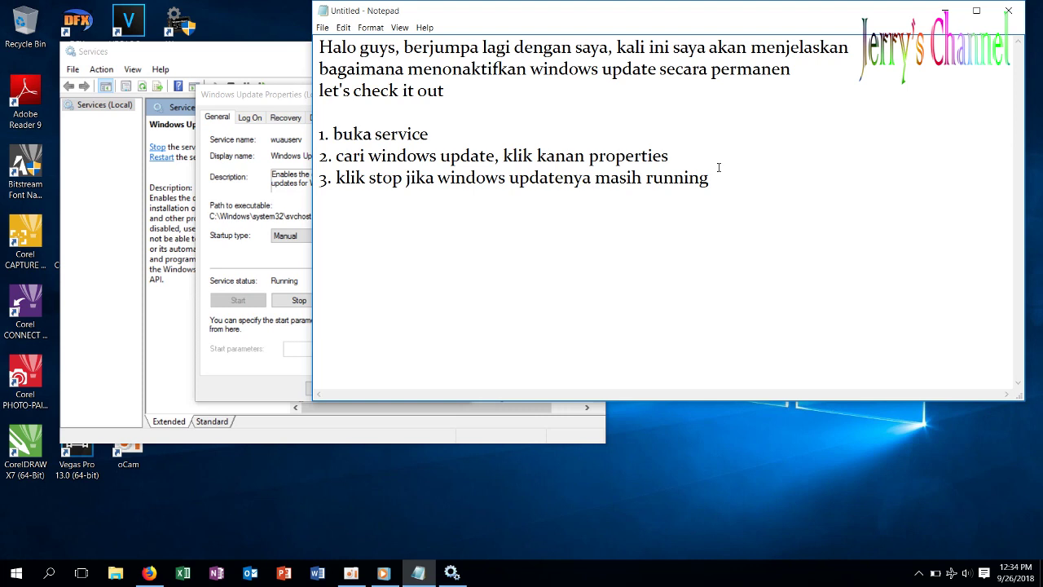
- Switch to the Windows Update Properties dialog and stop the service
left_click(236, 299)
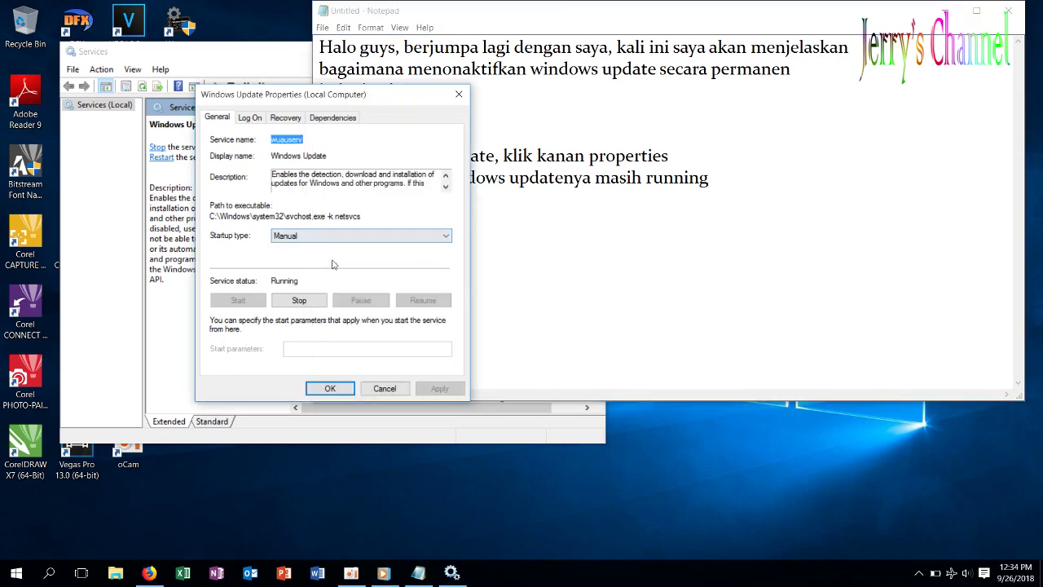
left_click(300, 301)
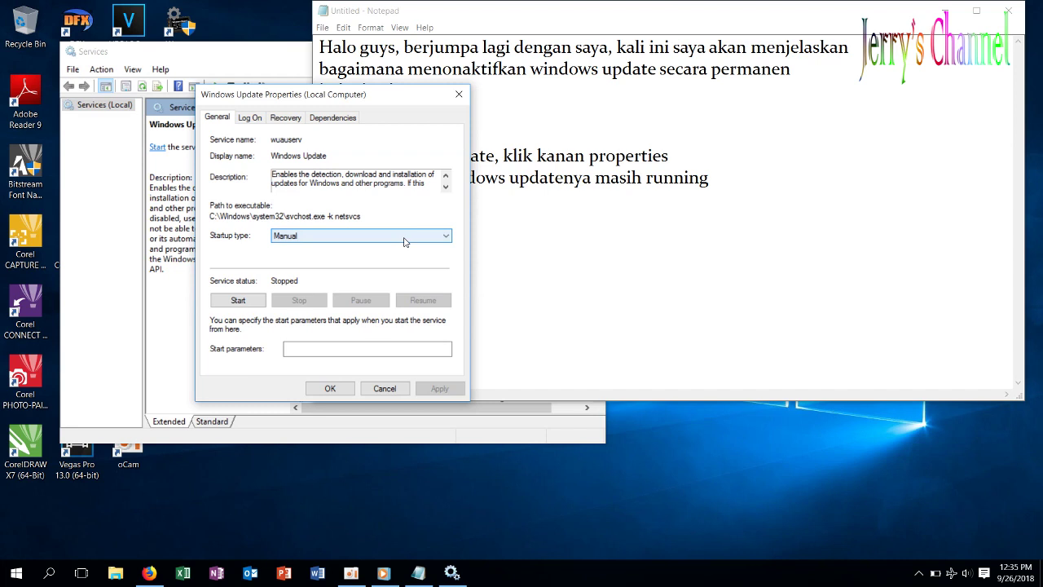
- Switch to Notepad and add the fourth instruction "4. ganti start up typenya dengan disabled" on a new line
left_click(787, 185)
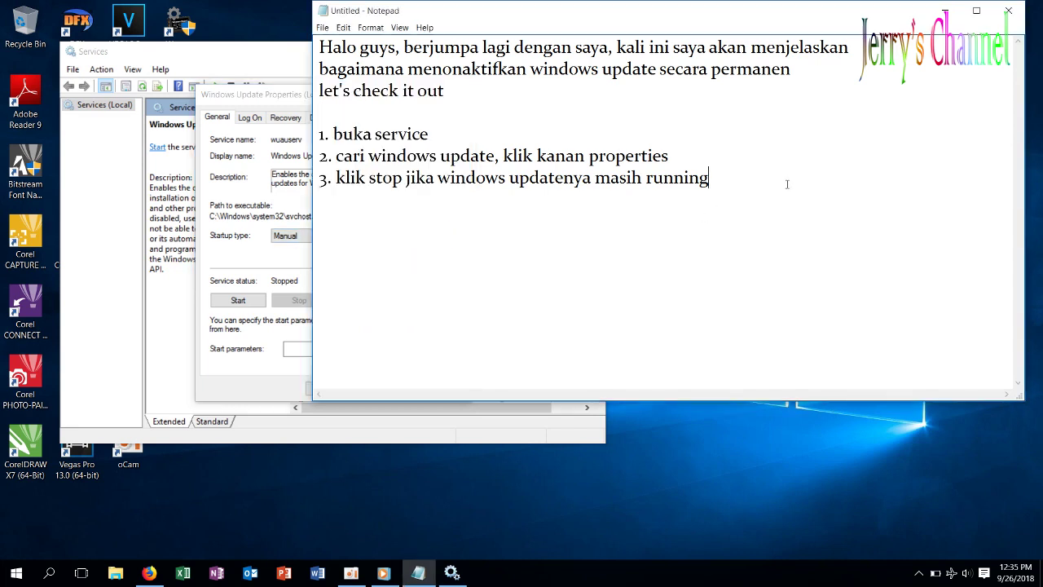
type("4. ganti start")
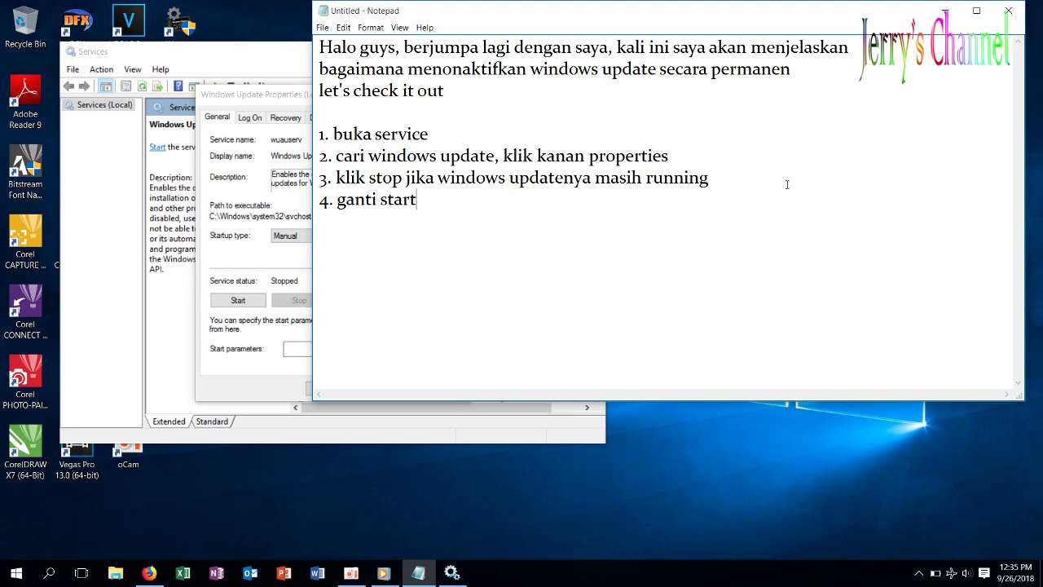
type(" up typenya d")
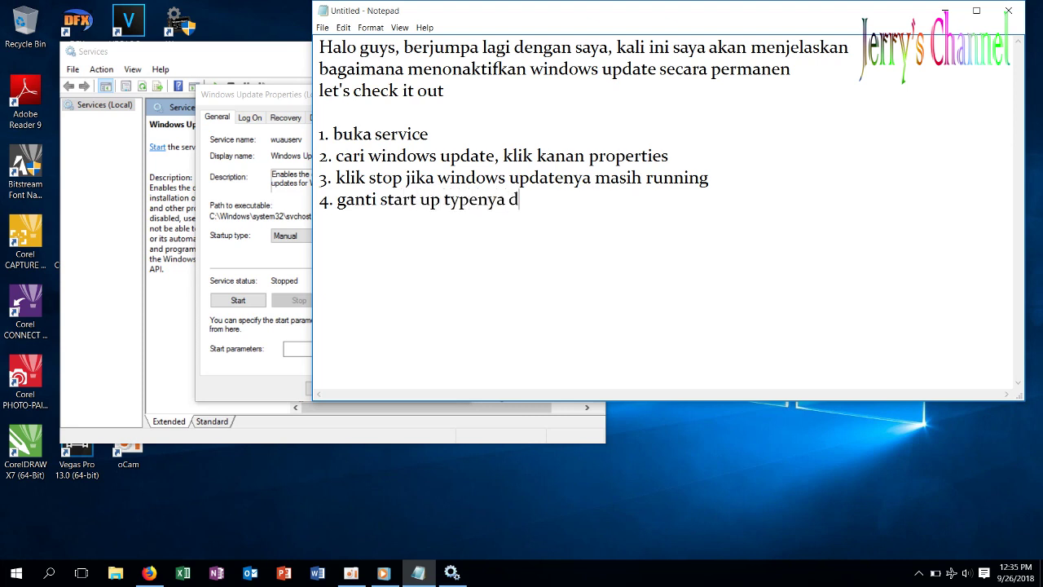
type("engan disabled")
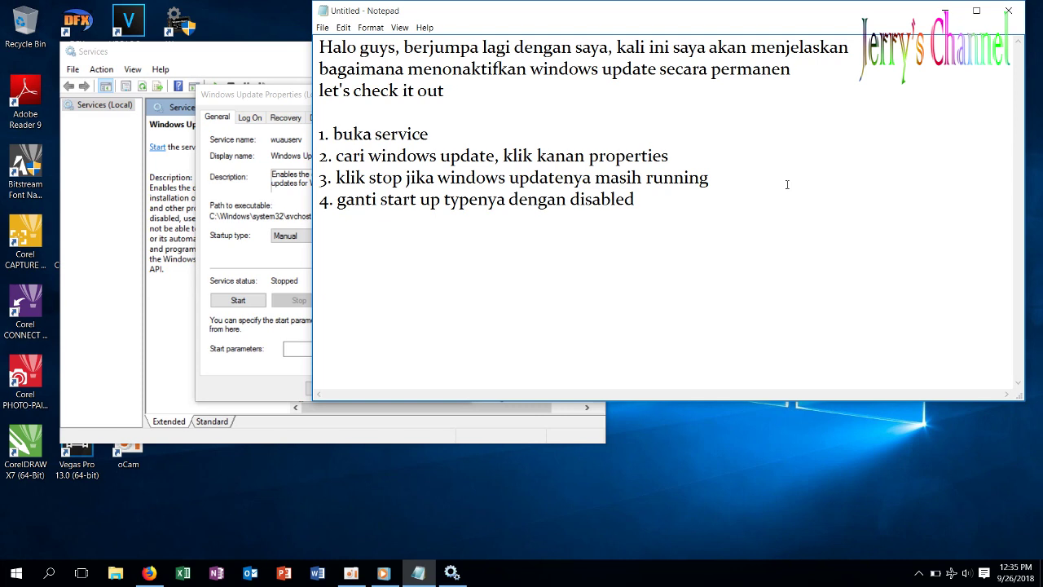
- Switch to the Windows Update Properties dialog and set the startup type to Disabled
left_click(285, 383)
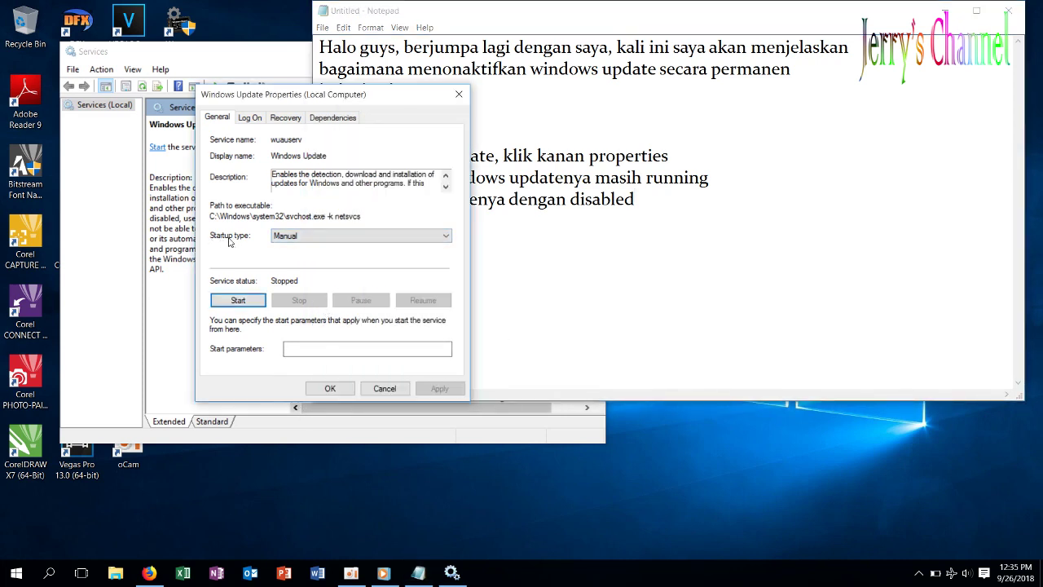
left_click(322, 236)
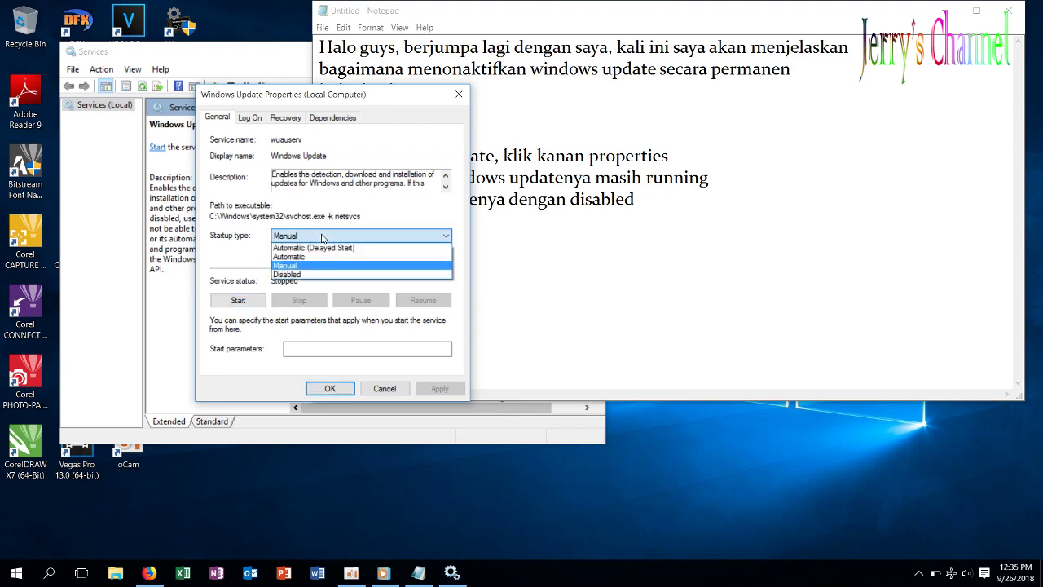
left_click(313, 275)
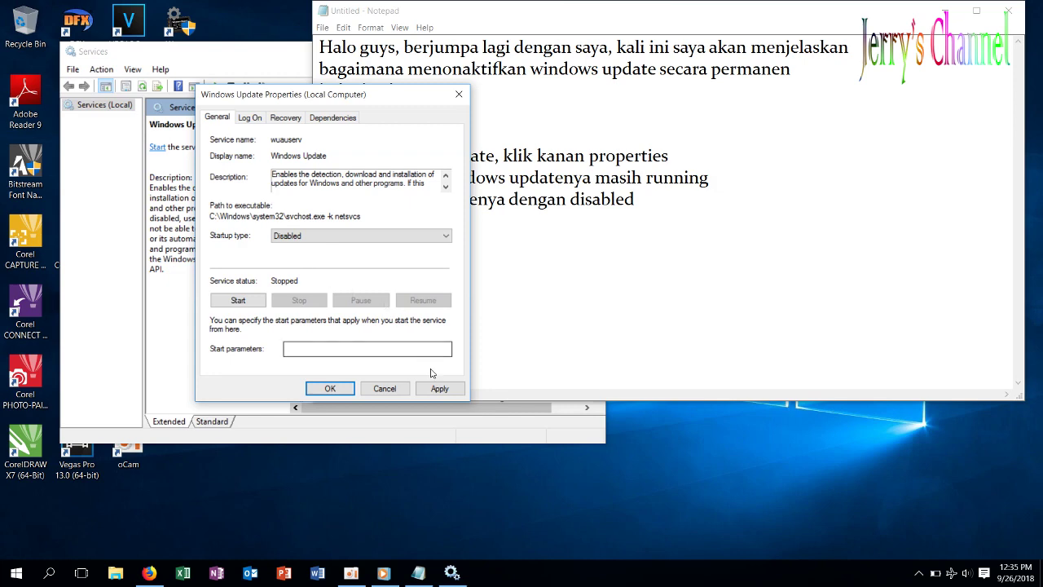
- Switch to Notepad, append ", tekan apply" to the fourth instruction and add "5. lalu tekan ok,, beres deh" on a new line
left_click(711, 213)
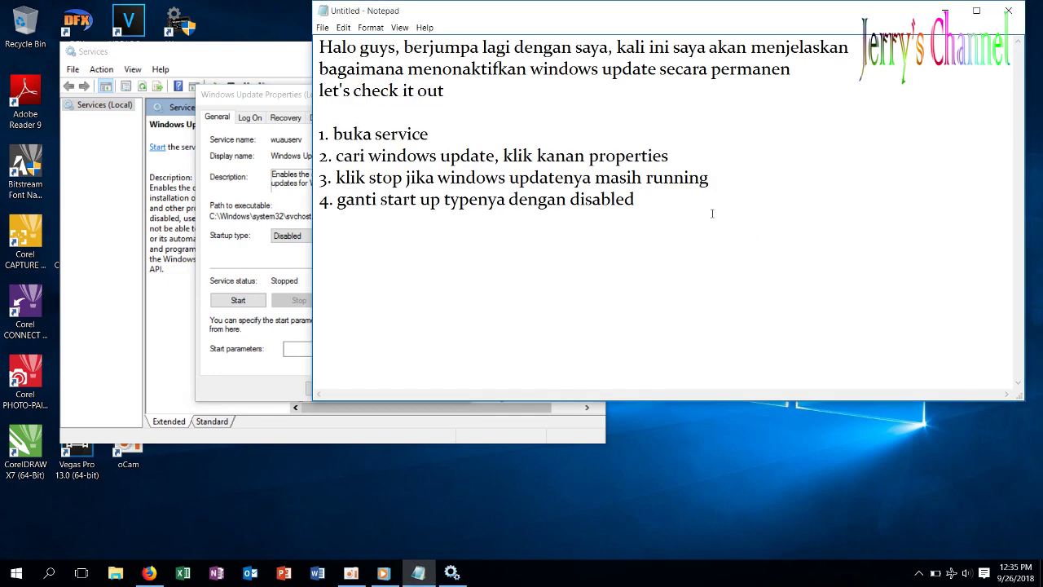
type(", tekan apply ")
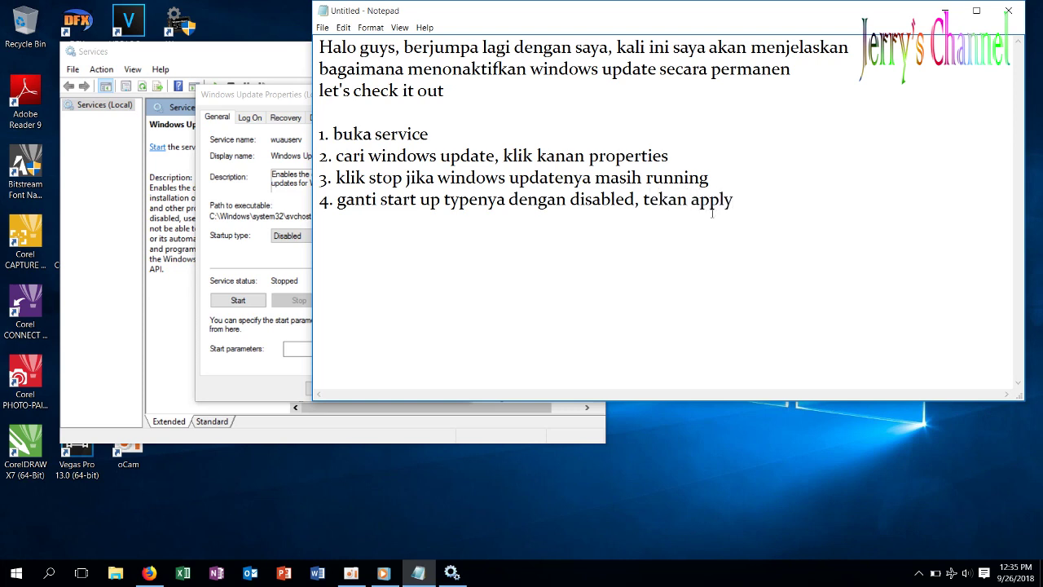
type("5.")
type("lalu tekan ok")
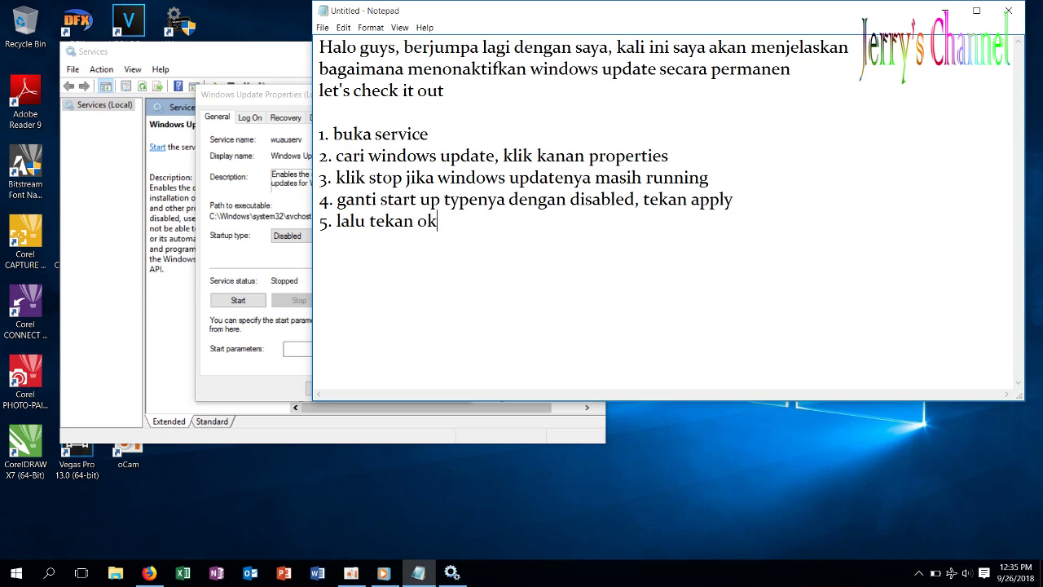
type(",, beres deh")
- Switch to the Windows Update Properties dialog, apply and confirm the startup change, and close the Services window
left_click(233, 371)
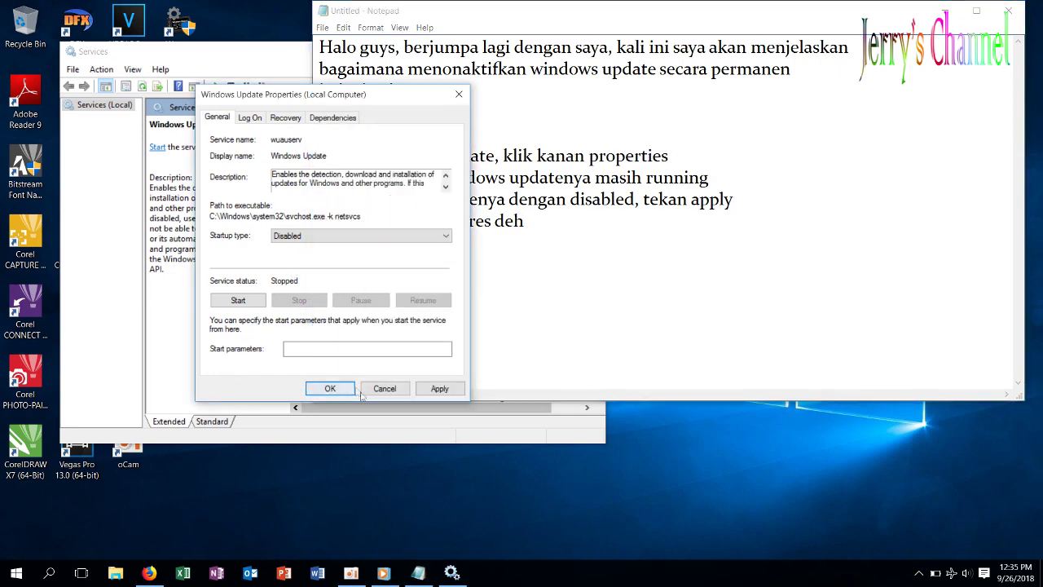
left_click(439, 389)
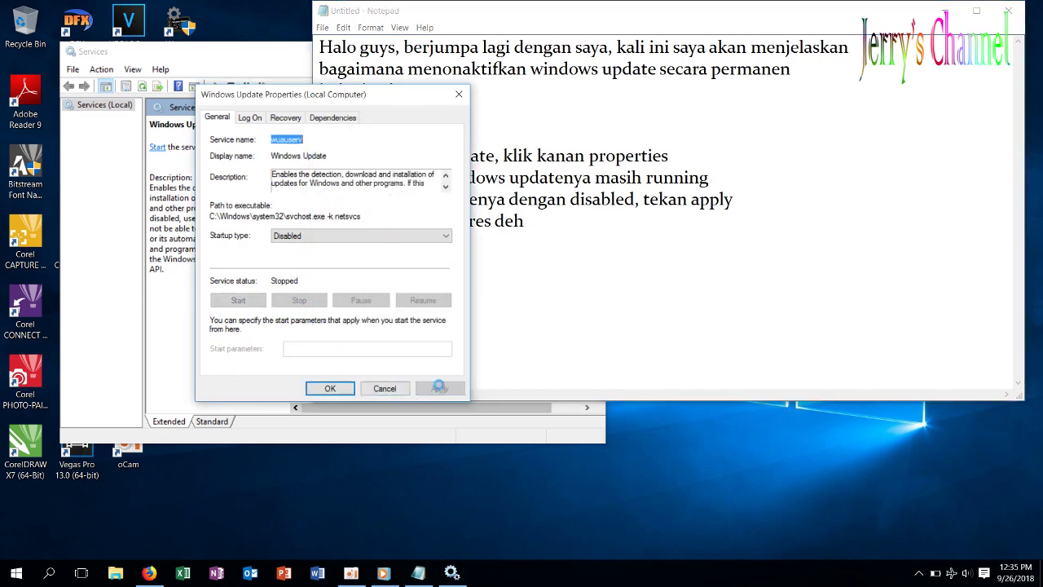
left_click(330, 389)
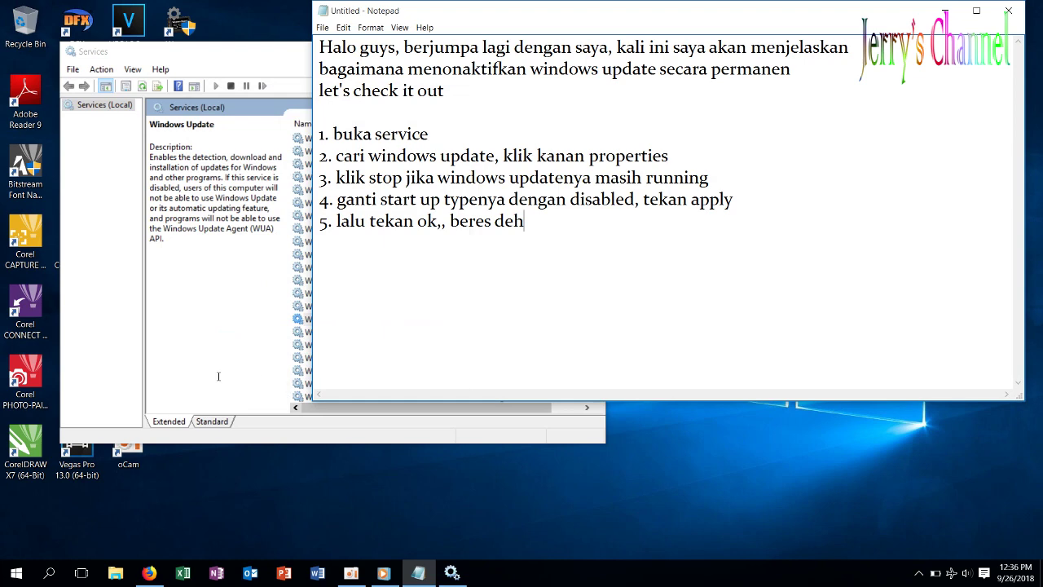
left_click(218, 375)
left_click(582, 51)
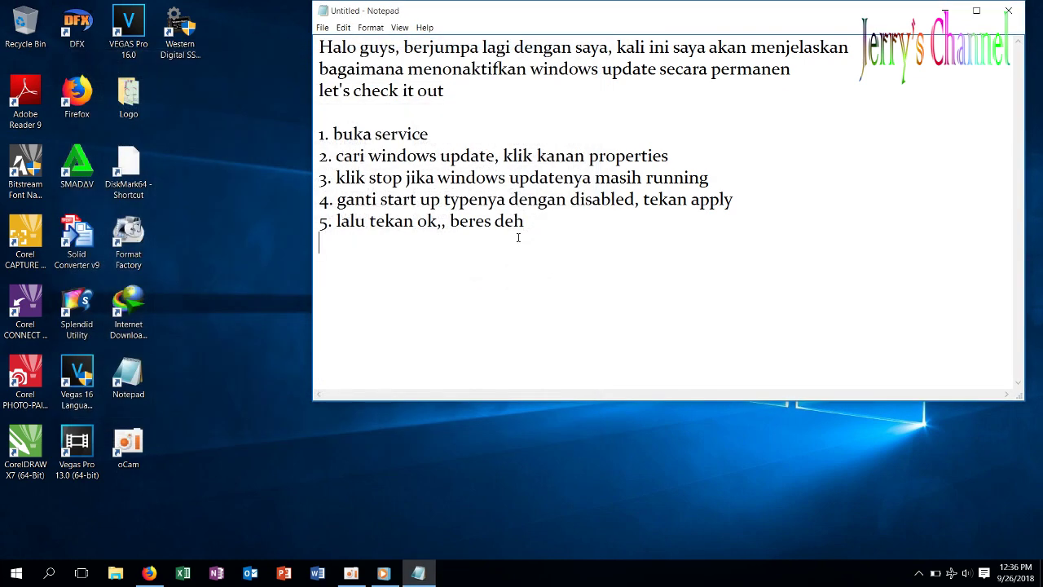
- Write the closing line "gimana mudahkan, semoga bermanfaat, sampai jumpa di next tutorial" below the fifth instruction in Notepad
type("gimana muda")
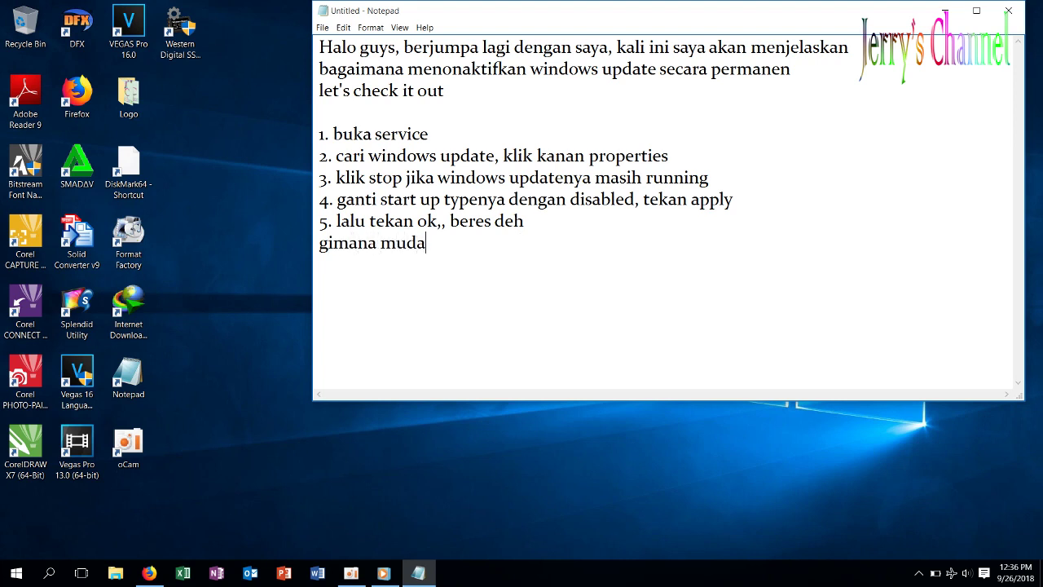
type("hkan, semoga bermanfaat, samapai")
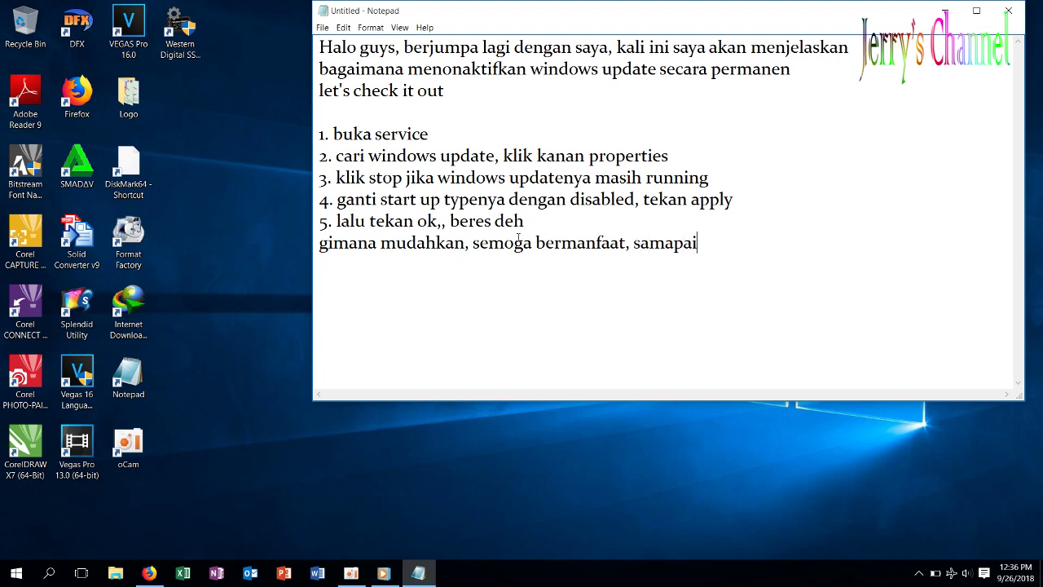
key("BackSpace")
key("BackSpace")
key("BackSpace")
key("BackSpace")
key("BackSpace")
type("pai jumpa di next")
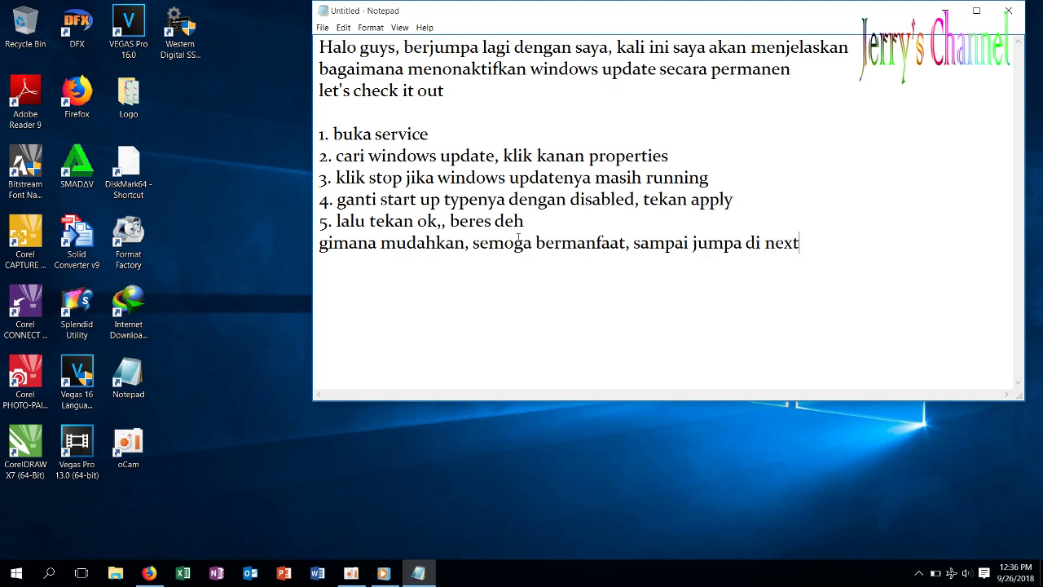
type(" tutorial")
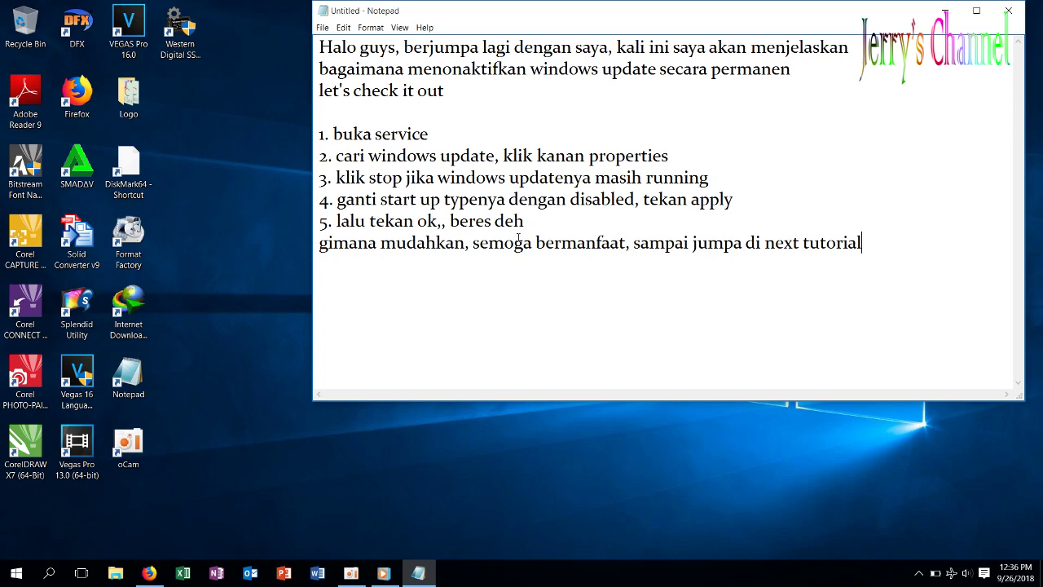